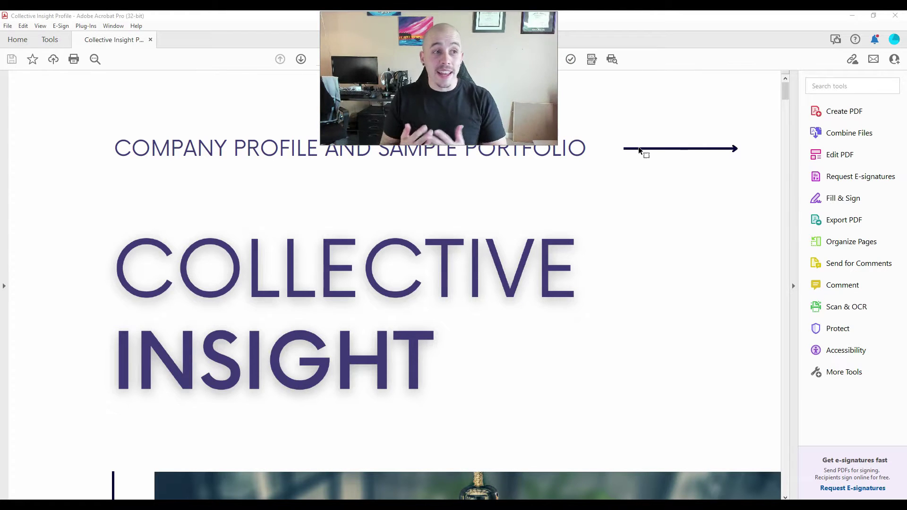
- Review the Collective Insight PDF's document properties, then close them
{"action": "left_click", "coordinate": [8, 26]}
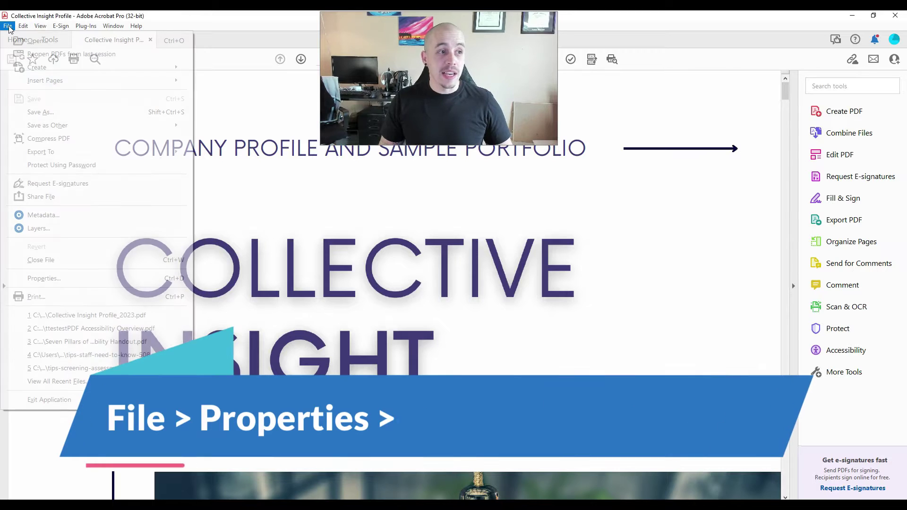
{"action": "left_click", "coordinate": [65, 274]}
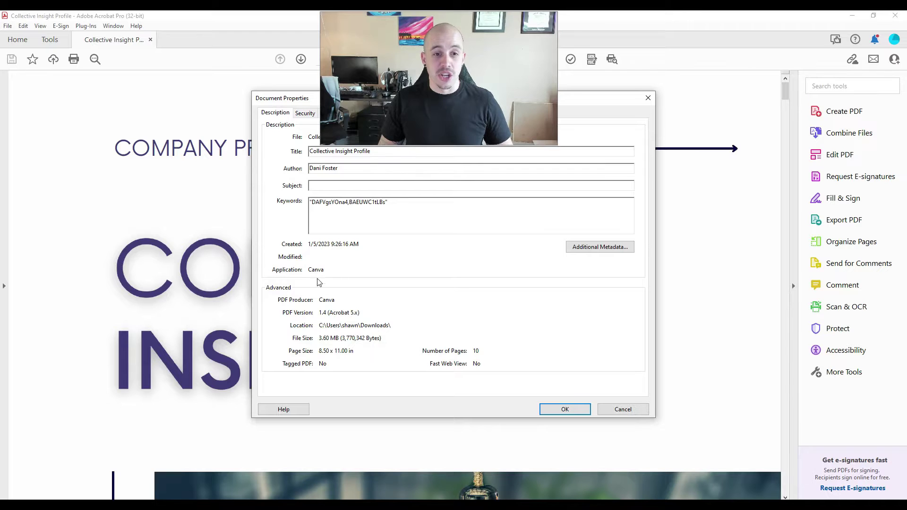
{"action": "left_click", "coordinate": [565, 409]}
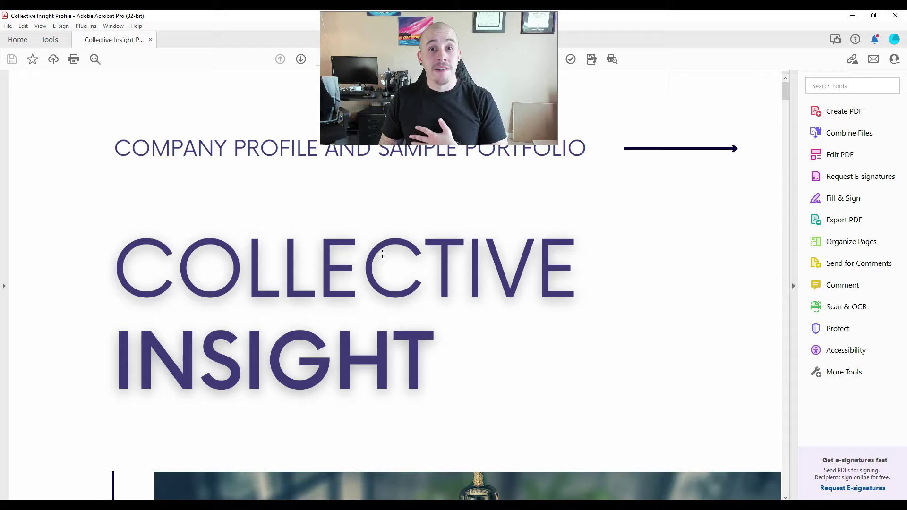
- Show the Tags panel, which reports the PDF has no tags available
{"action": "left_click", "coordinate": [4, 286]}
{"action": "left_click", "coordinate": [10, 219]}
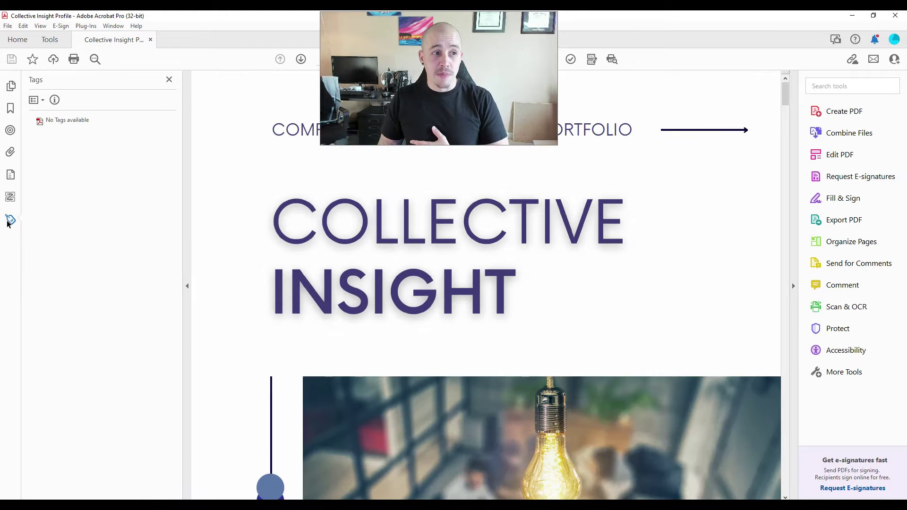
{"action": "left_click", "coordinate": [71, 121]}
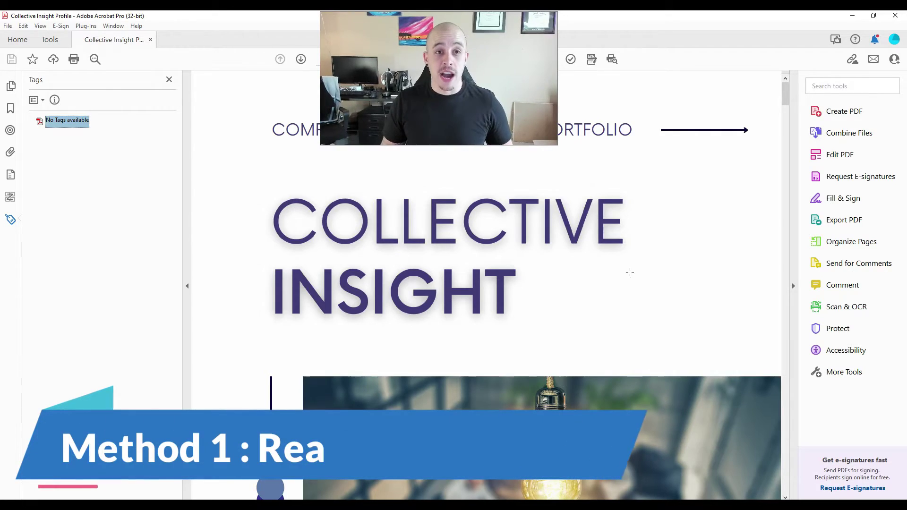
- Start the Accessibility Reading Order tool and move its window off the page
{"action": "left_click", "coordinate": [835, 350]}
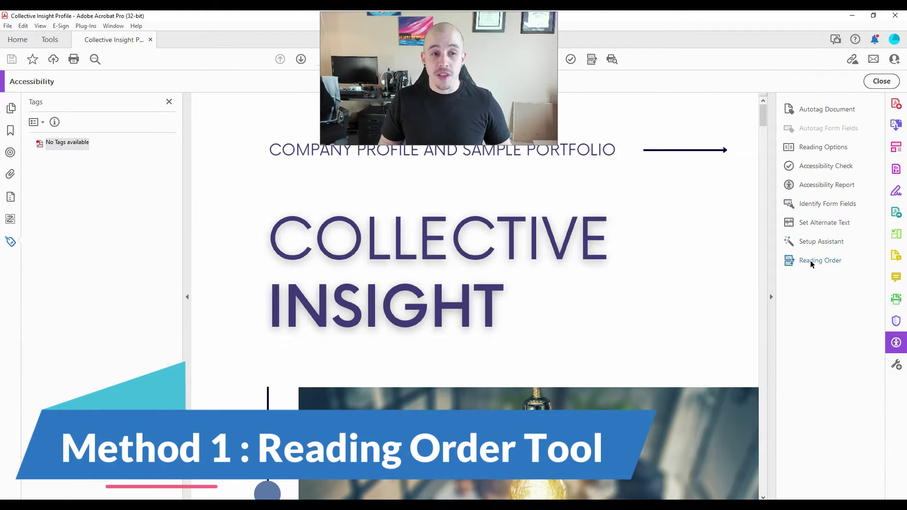
{"action": "left_click", "coordinate": [811, 264]}
{"action": "left_click_drag", "start_coordinate": [464, 148], "coordinate": [730, 169]}
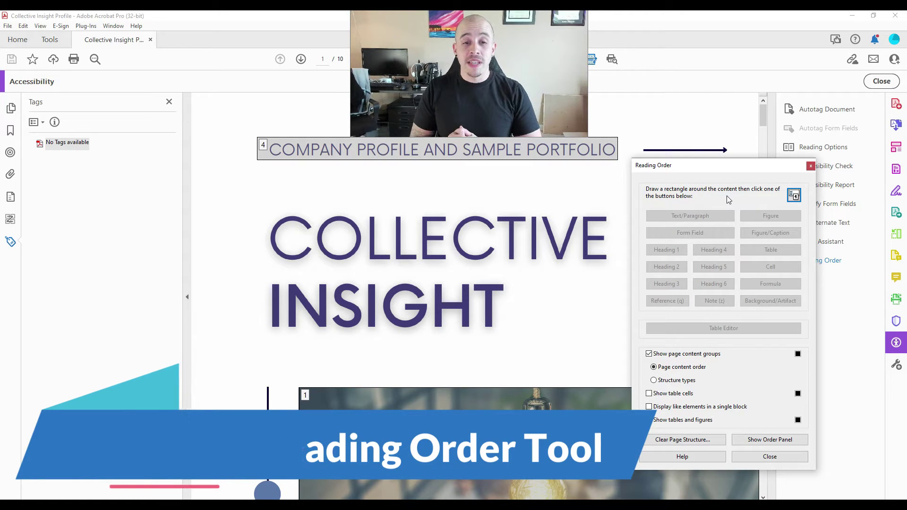
{"action": "left_click_drag", "start_coordinate": [716, 169], "coordinate": [737, 164]}
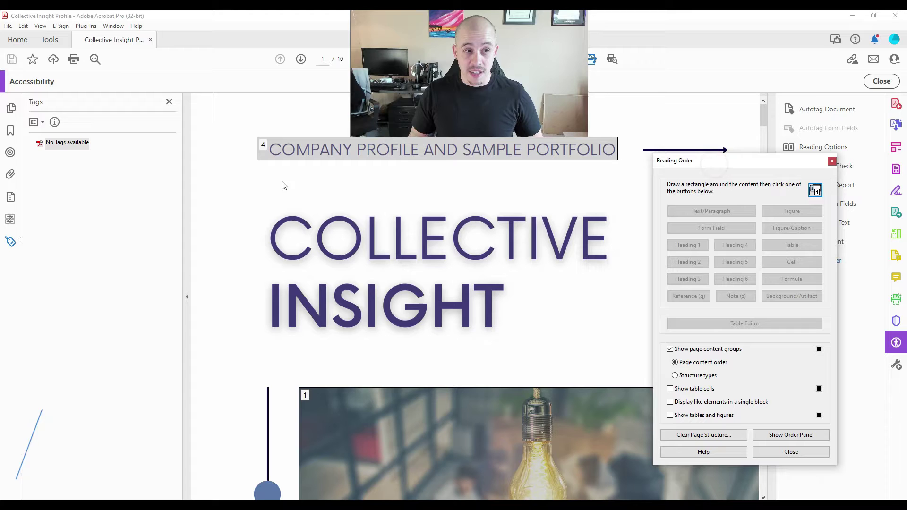
- Tag the COMPANY PROFILE AND SAMPLE PORTFOLIO heading as Text/Paragraph and close Reading Order
{"action": "left_click_drag", "start_coordinate": [238, 117], "coordinate": [309, 161]}
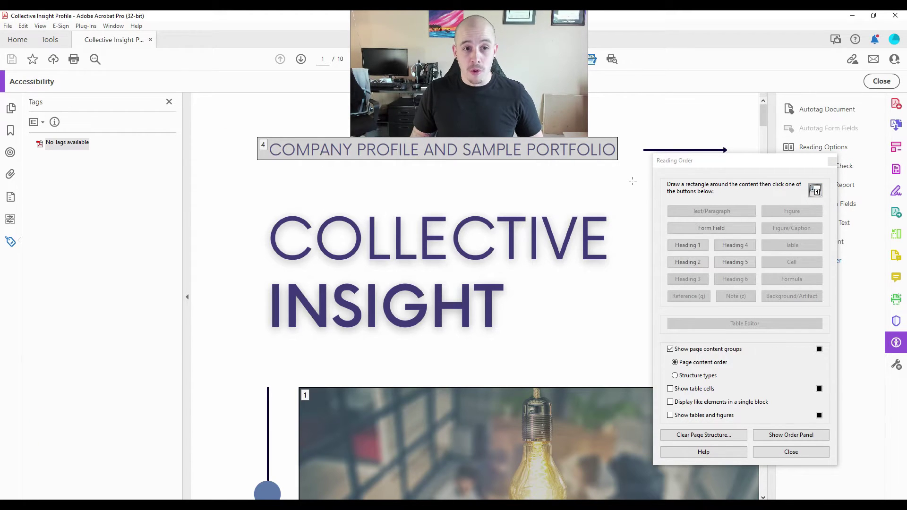
{"action": "left_click_drag", "start_coordinate": [633, 181], "coordinate": [630, 179]}
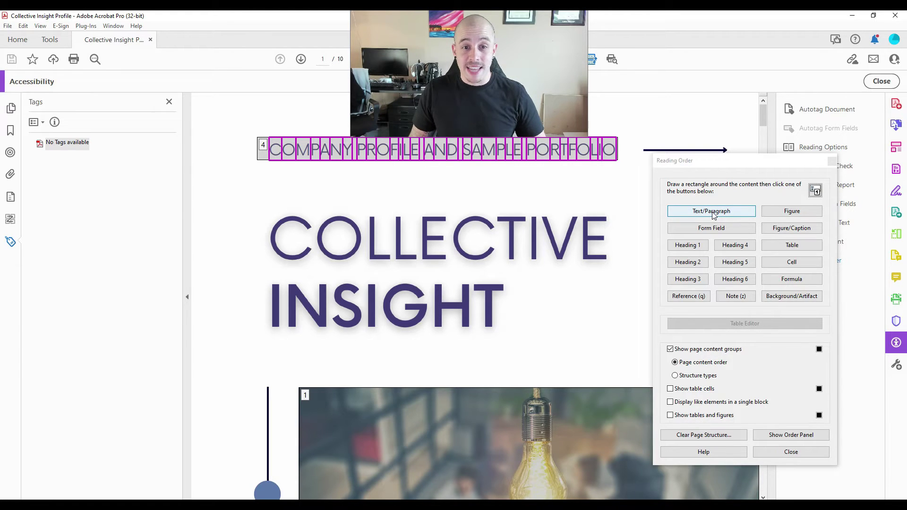
{"action": "left_click", "coordinate": [713, 211]}
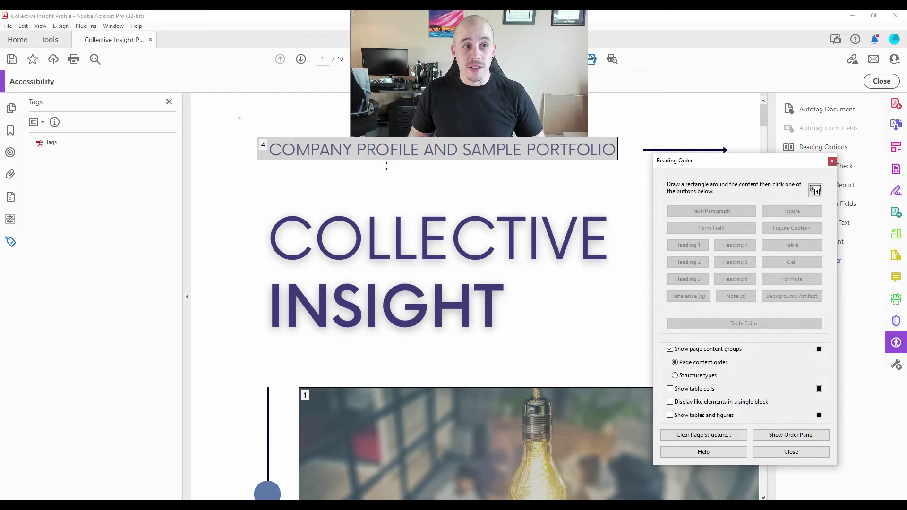
{"action": "left_click", "coordinate": [559, 180]}
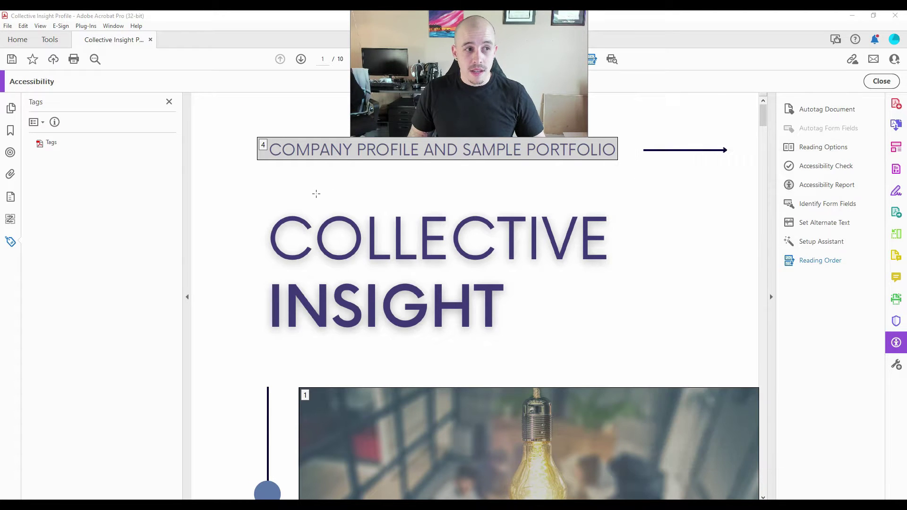
{"action": "left_click", "coordinate": [317, 195]}
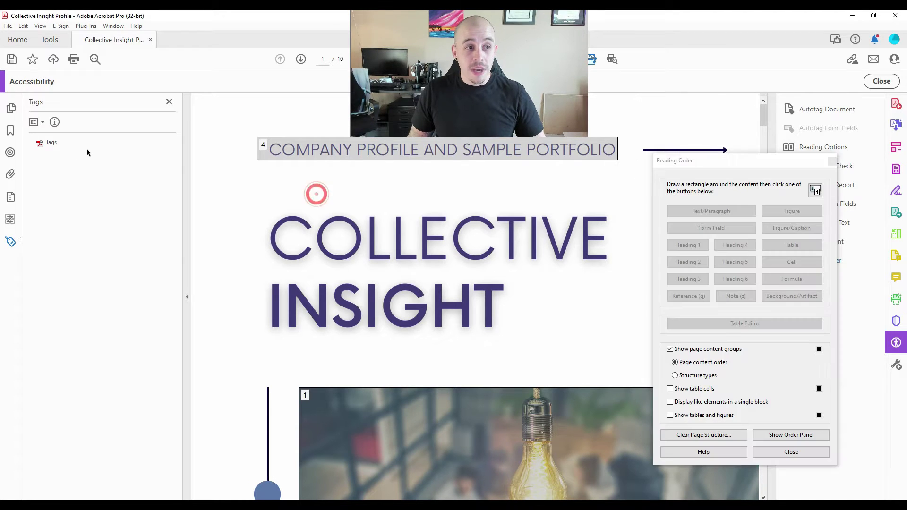
{"action": "left_click", "coordinate": [791, 452]}
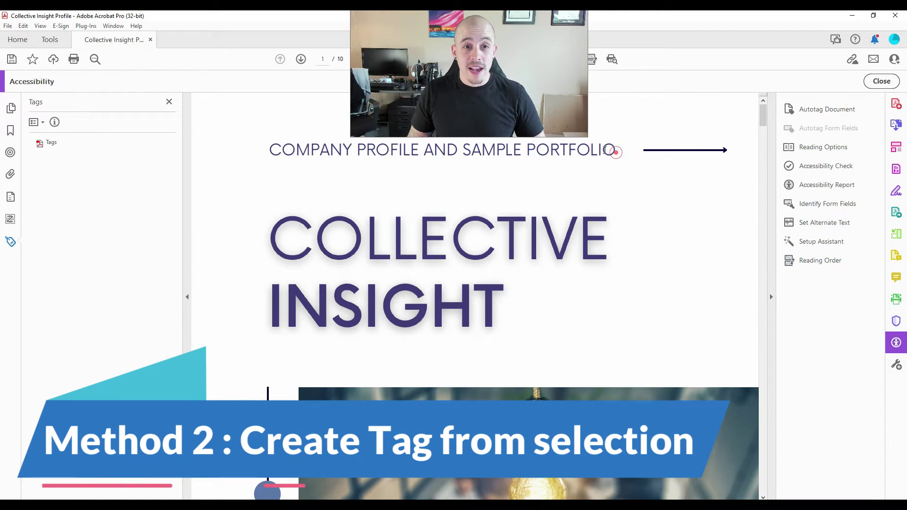
- Create an H1 tag from the selected COMPANY PROFILE AND SAMPLE PORTFOLIO heading text
{"action": "left_click_drag", "start_coordinate": [606, 150], "coordinate": [314, 156]}
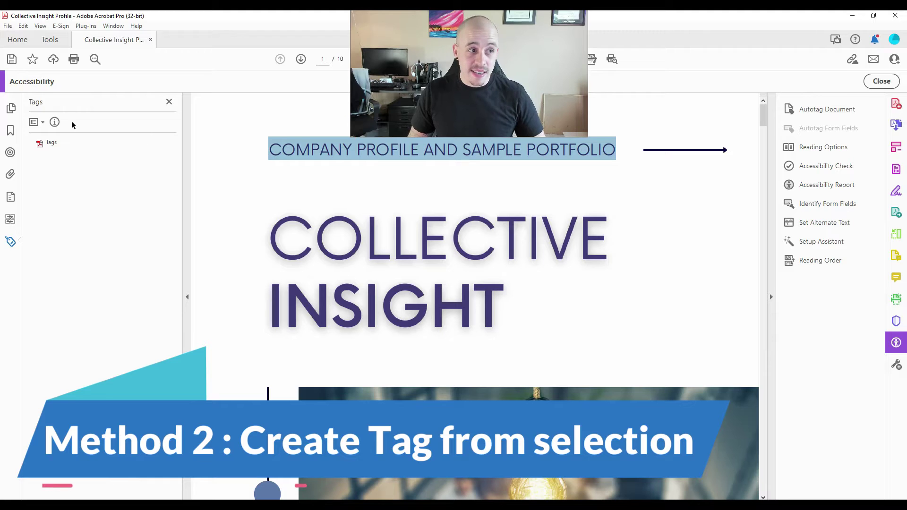
{"action": "left_click", "coordinate": [34, 124]}
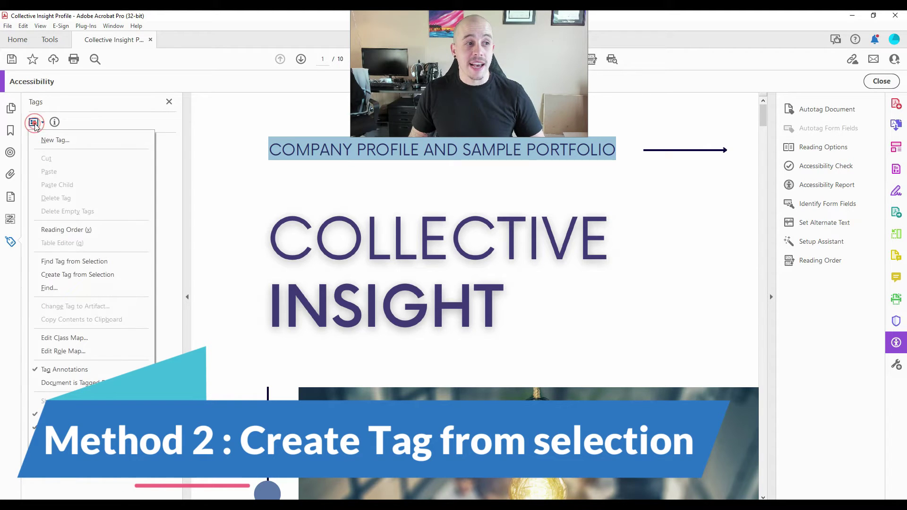
{"action": "left_click", "coordinate": [87, 275]}
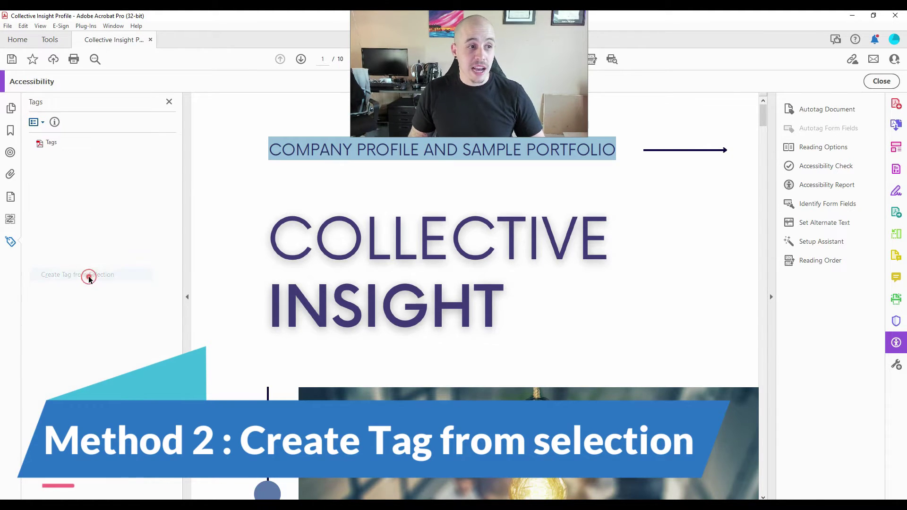
{"action": "type", "text": "H1"}
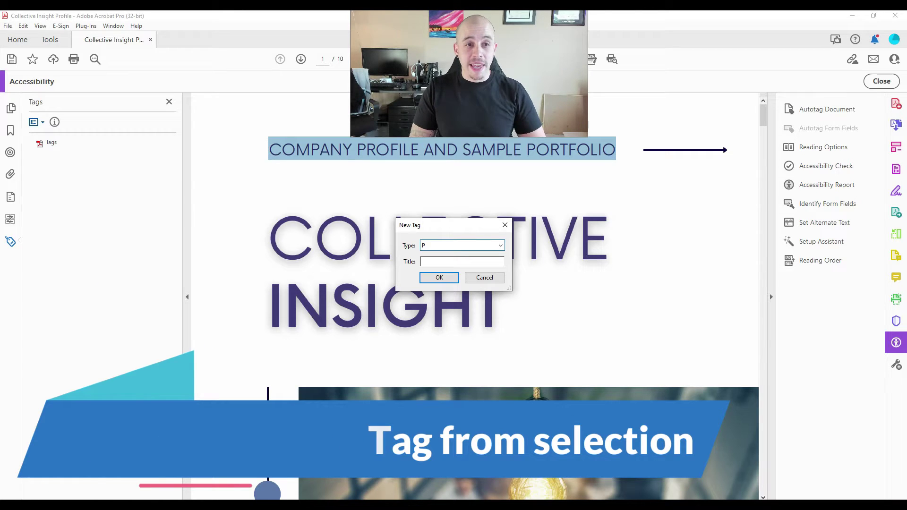
{"action": "key", "text": "Return"}
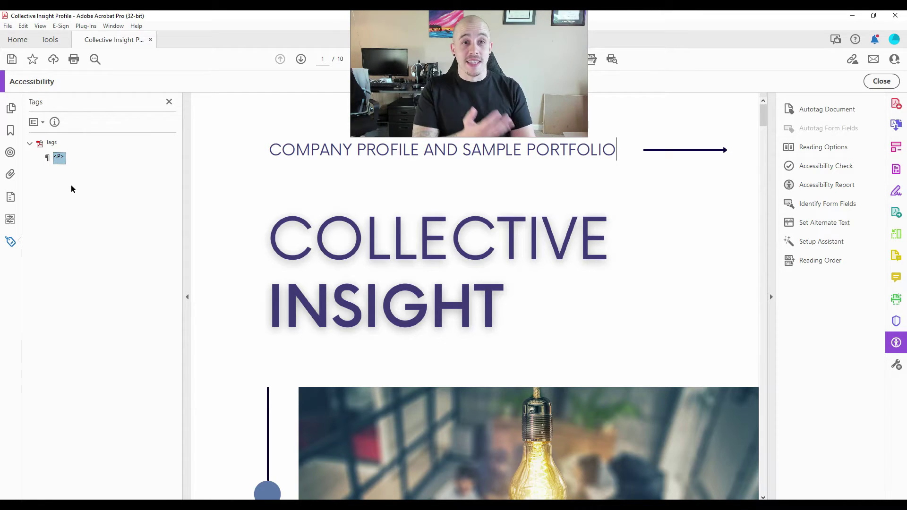
{"action": "left_click", "coordinate": [424, 165]}
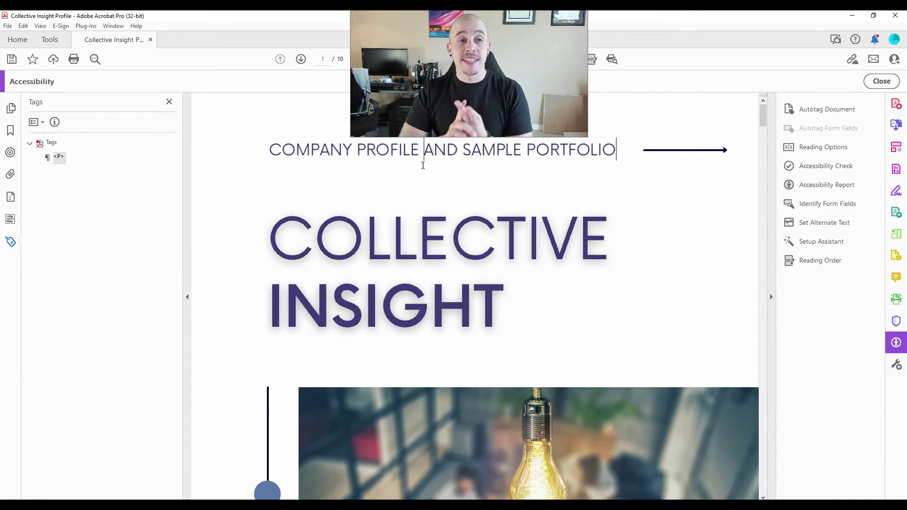
{"action": "left_click", "coordinate": [422, 165]}
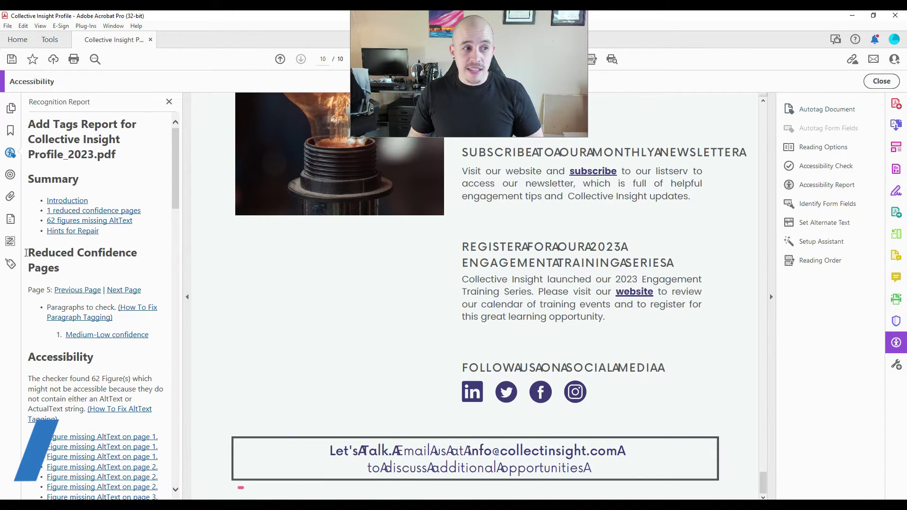
- Leave the Recognition Report for the tag tree and arrow through the new Figure and P tags
{"action": "left_click", "coordinate": [12, 265]}
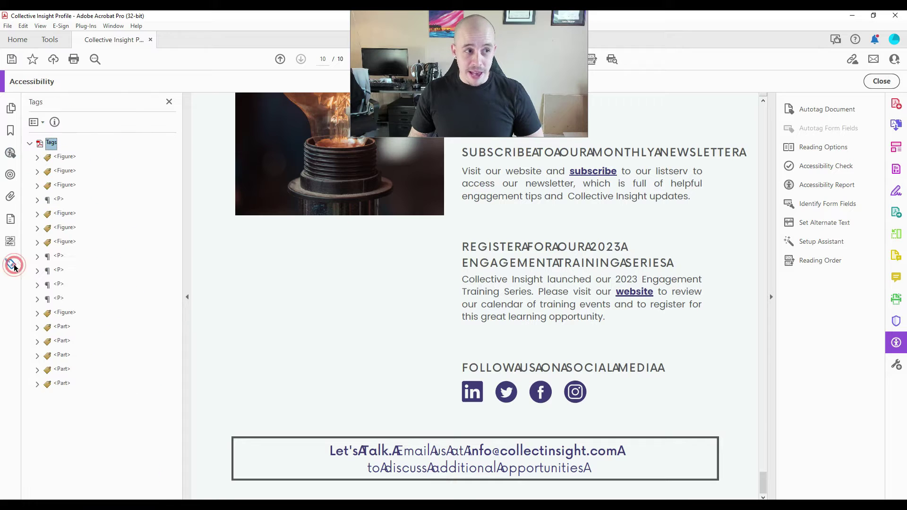
{"action": "left_click", "coordinate": [69, 158]}
{"action": "key", "text": "Down"}
{"action": "key", "text": "Down"}
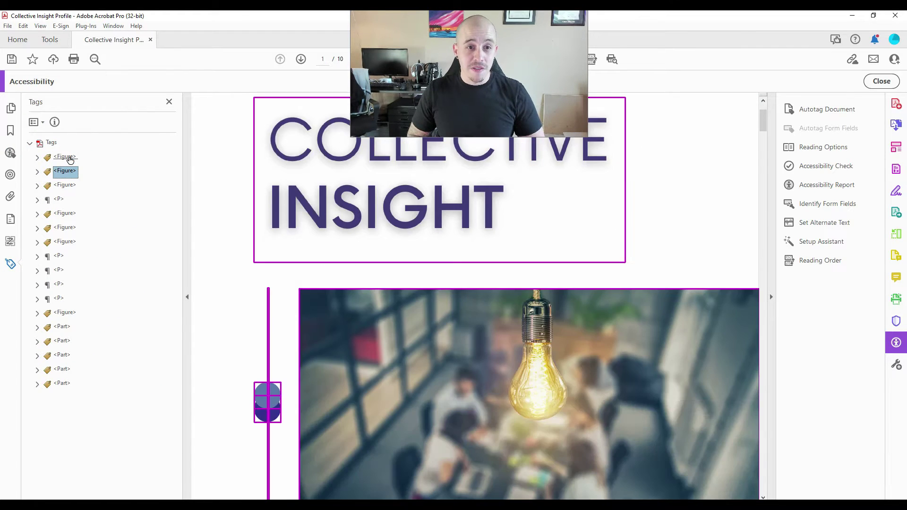
{"action": "key", "text": "Down"}
{"action": "key", "text": "Up"}
{"action": "key", "text": "Up"}
{"action": "key", "text": "Up"}
{"action": "key", "text": "Up"}
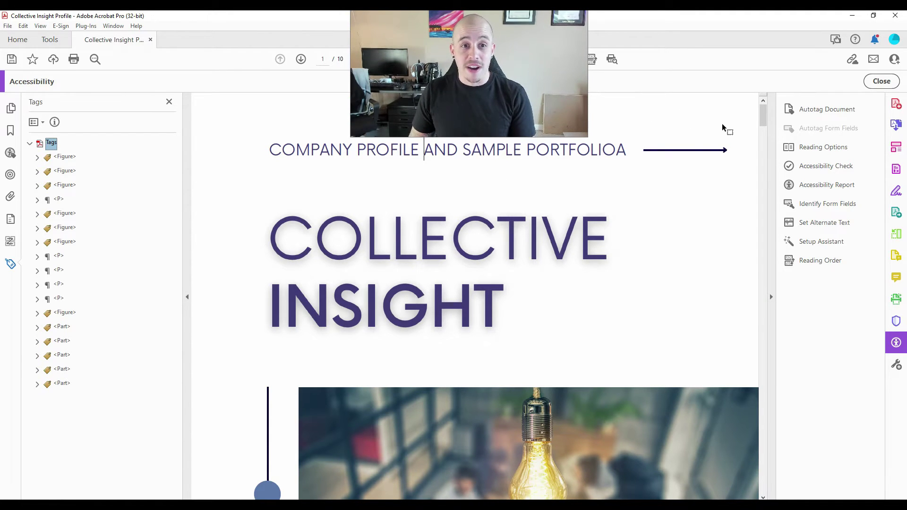
- Select text in the page 2 About Us paragraph and widen the Tags panel to read its tag
{"action": "left_click_drag", "start_coordinate": [765, 113], "coordinate": [774, 173]}
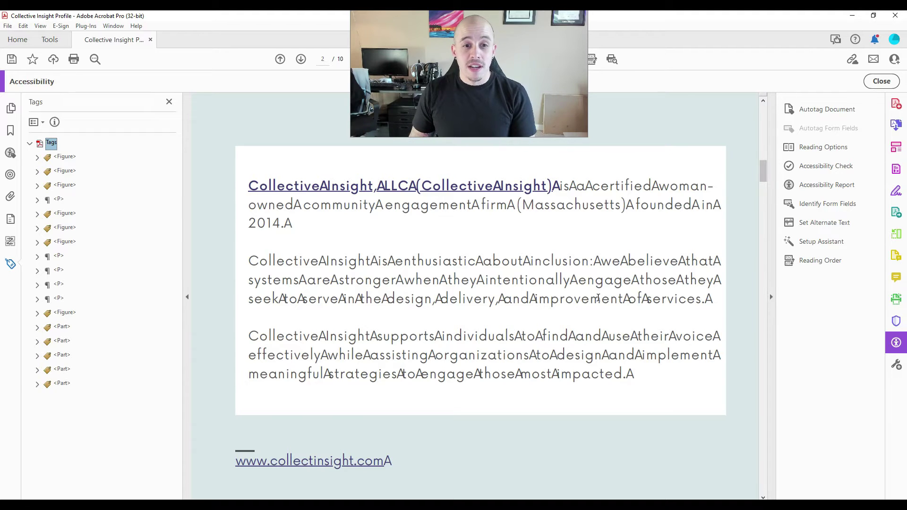
{"action": "left_click_drag", "start_coordinate": [576, 267], "coordinate": [477, 269]}
{"action": "left_click", "coordinate": [414, 290]}
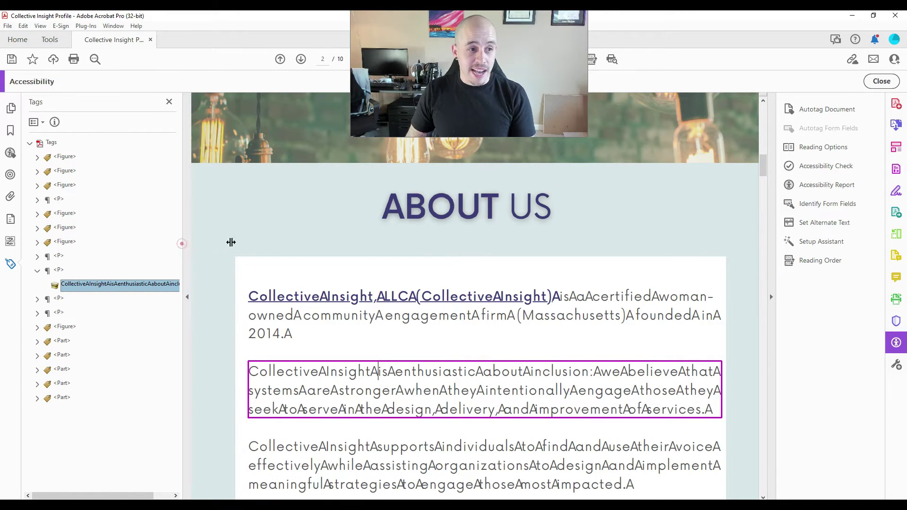
{"action": "left_click_drag", "start_coordinate": [182, 244], "coordinate": [369, 232]}
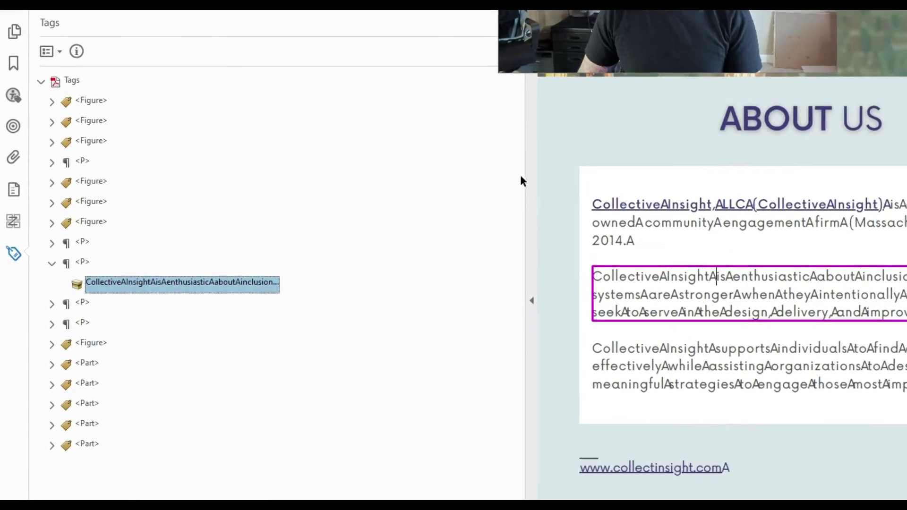
{"action": "left_click_drag", "start_coordinate": [563, 168], "coordinate": [248, 168]}
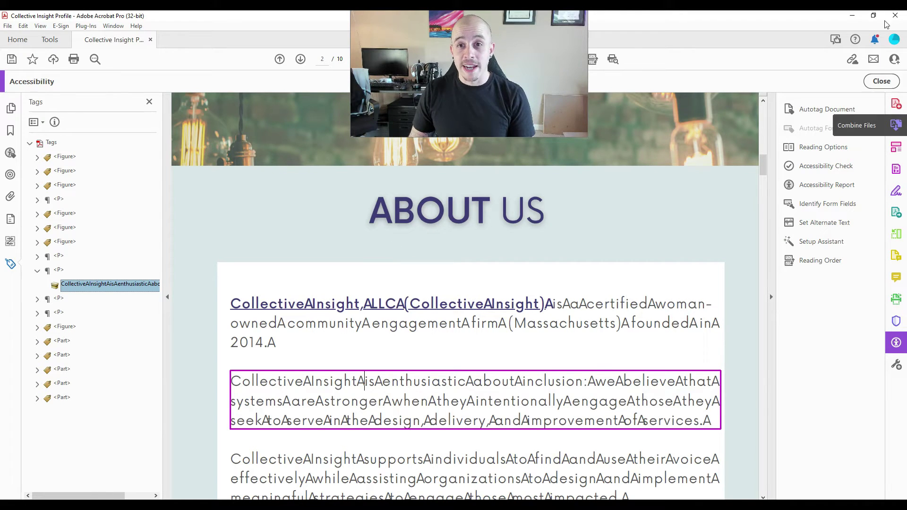
- Close the tagged profile without saving, then bring up the Accessibility tools on the reopened copy
{"action": "left_click", "coordinate": [895, 15]}
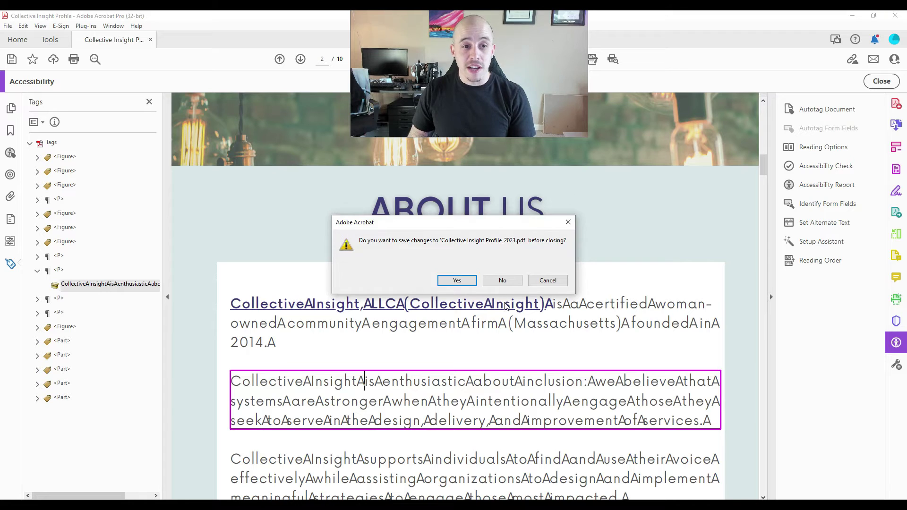
{"action": "left_click", "coordinate": [504, 281]}
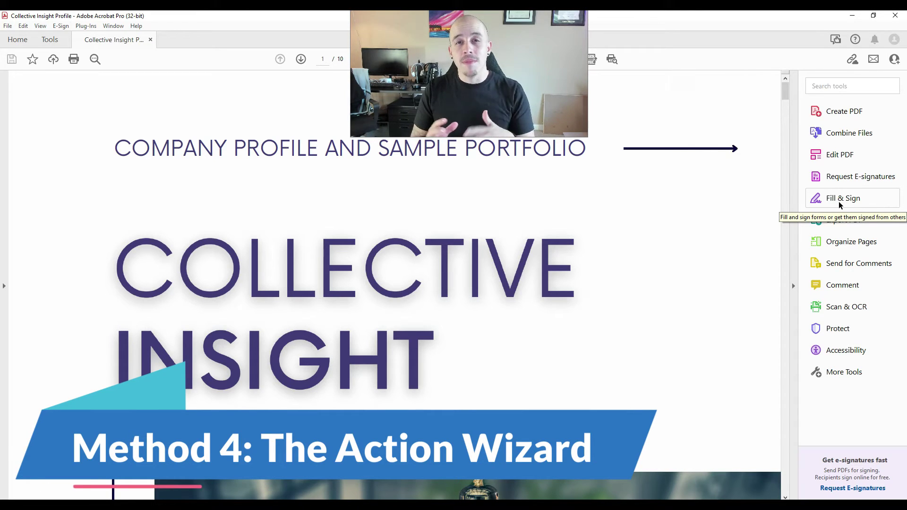
{"action": "left_click", "coordinate": [834, 350]}
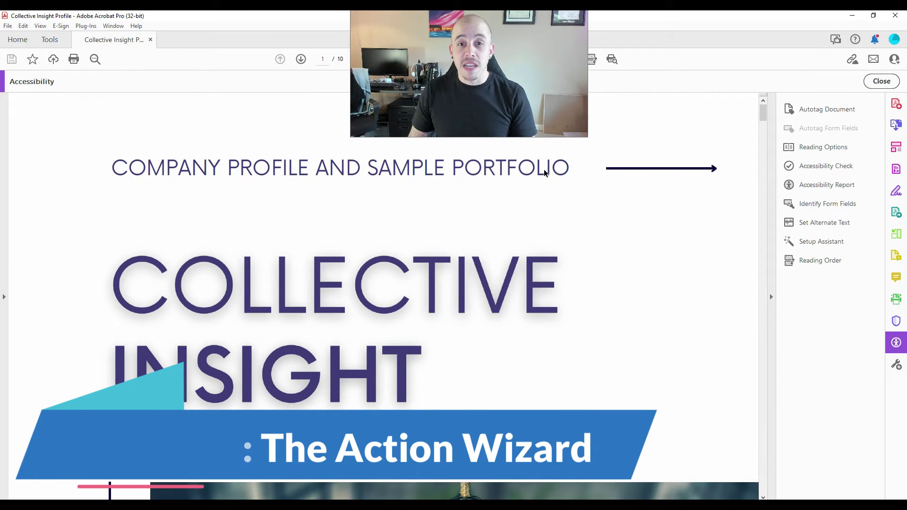
- Add the Action Wizard from the full tools list and choose its Make Accessible action
{"action": "left_click", "coordinate": [50, 42]}
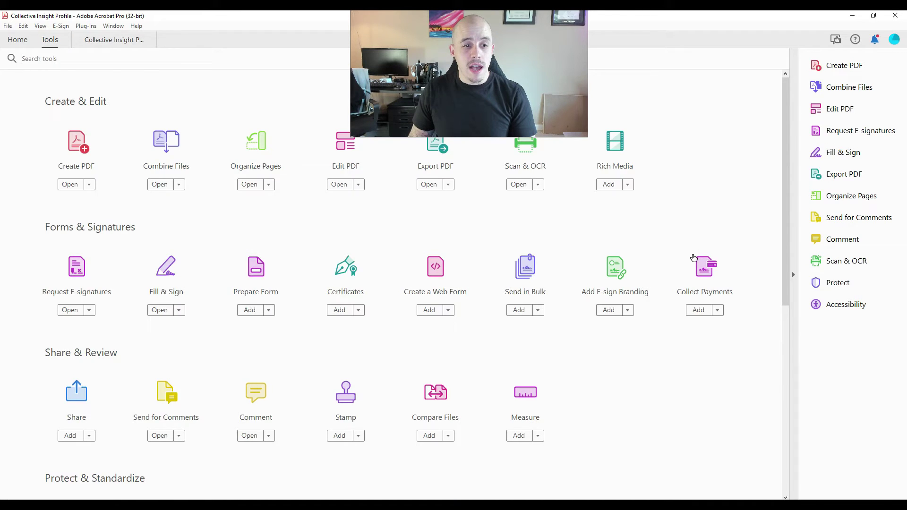
{"action": "scroll", "coordinate": [704, 245], "scroll_direction": "down", "scroll_amount": 3}
{"action": "scroll", "coordinate": [714, 237], "scroll_direction": "down", "scroll_amount": 3}
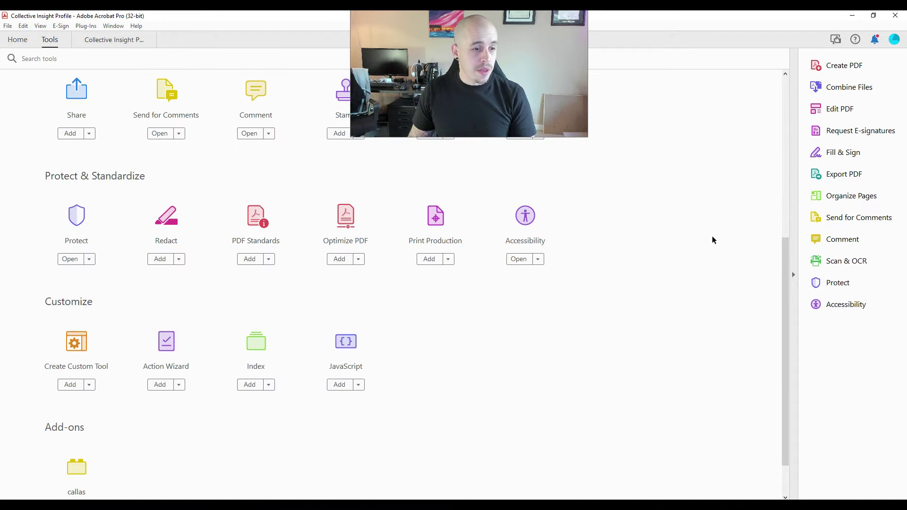
{"action": "left_click", "coordinate": [160, 385]}
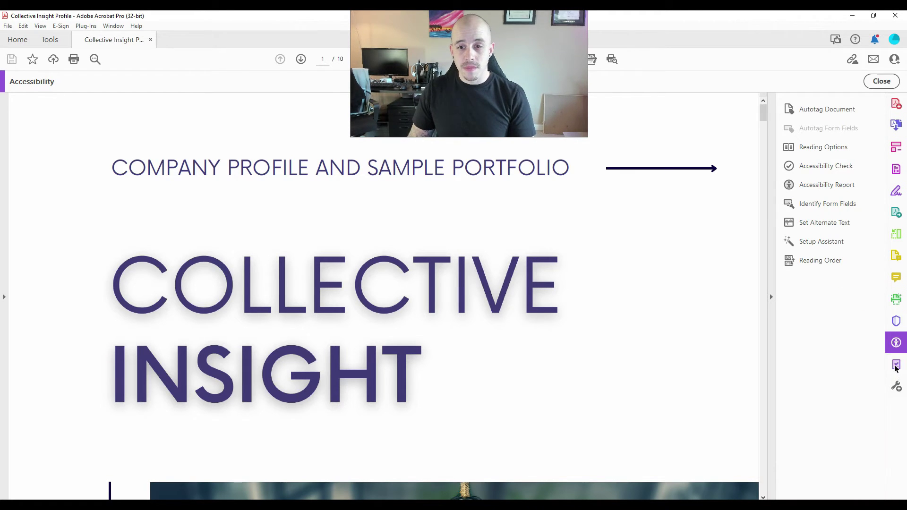
{"action": "left_click", "coordinate": [895, 367]}
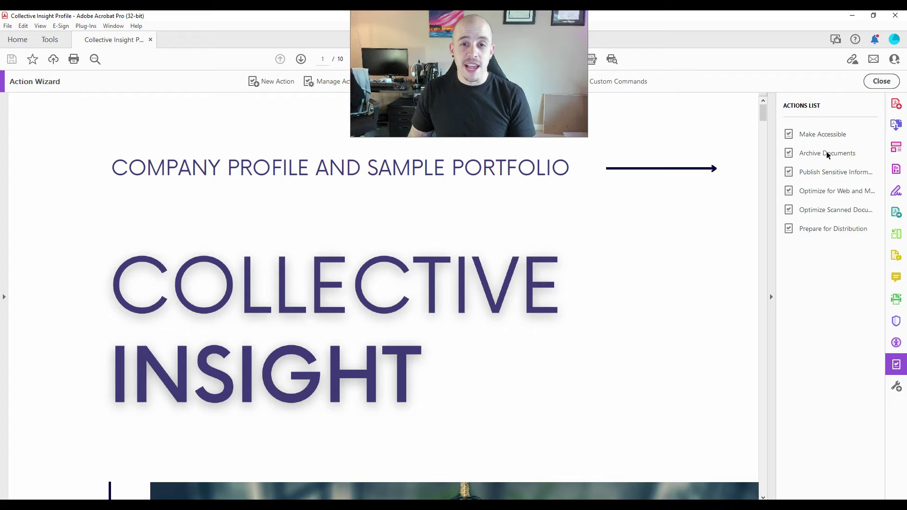
{"action": "left_click", "coordinate": [825, 134]}
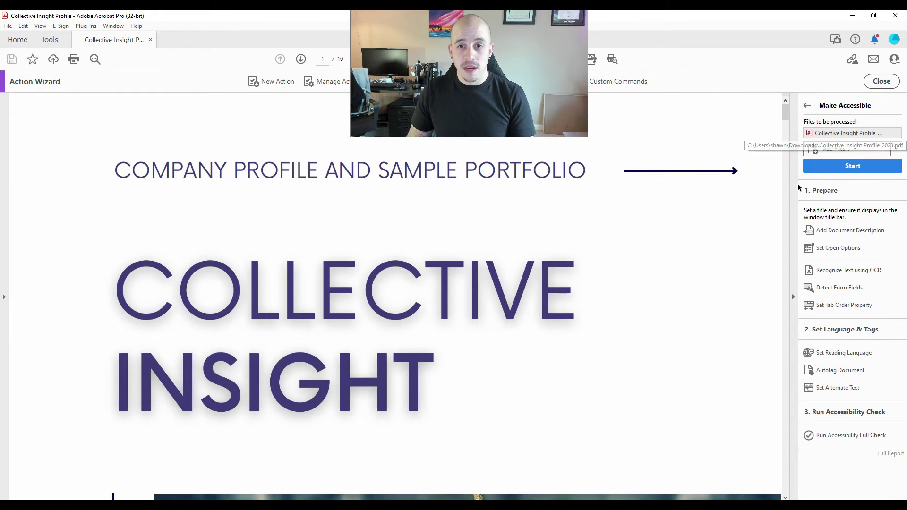
- Start Make Accessible: accept description and OCR, skip form fields, keep English reading language
{"action": "left_click", "coordinate": [856, 167]}
{"action": "left_click", "coordinate": [454, 343]}
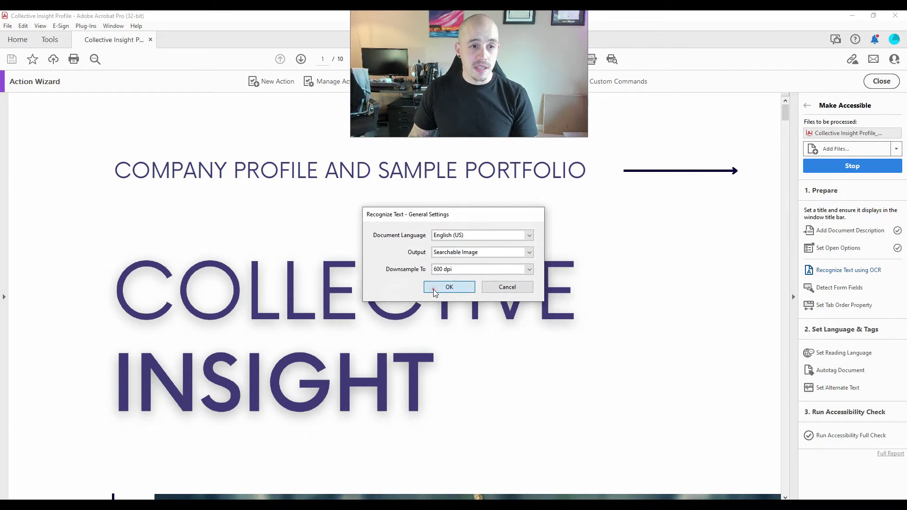
{"action": "left_click", "coordinate": [432, 288]}
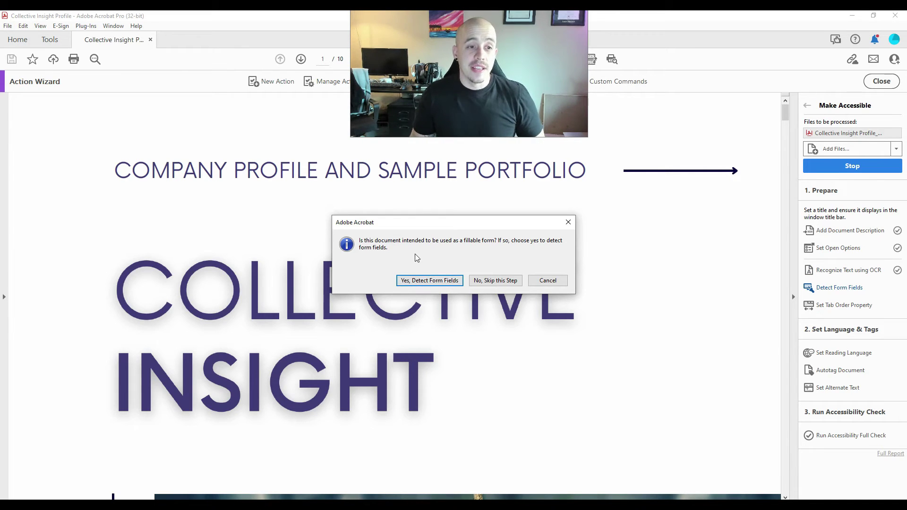
{"action": "left_click", "coordinate": [496, 280]}
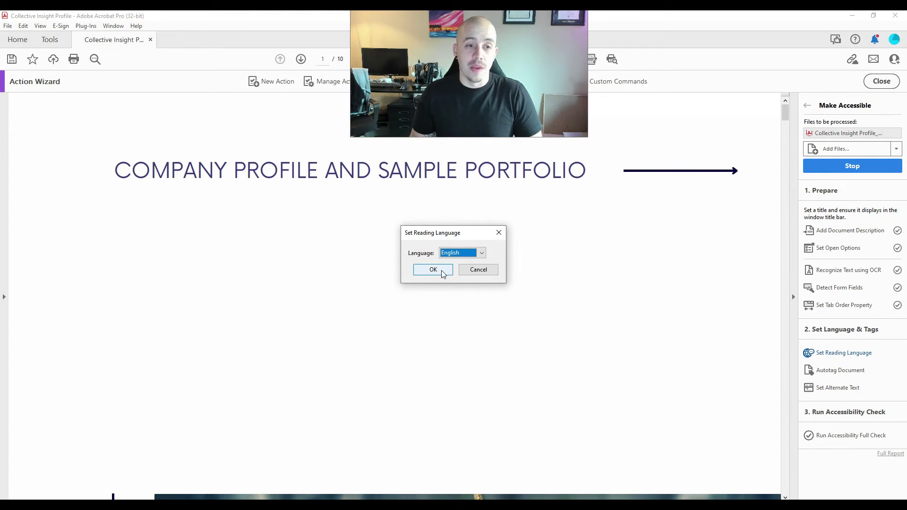
{"action": "left_click", "coordinate": [438, 271]}
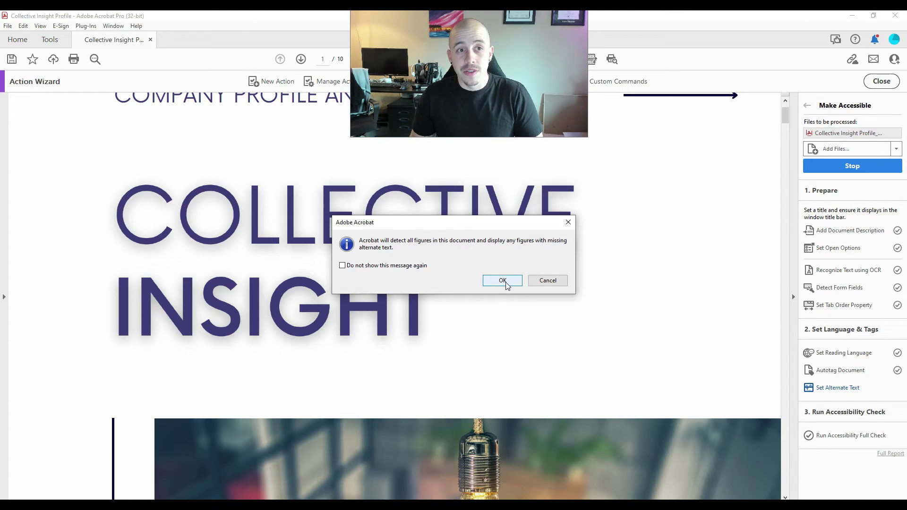
{"action": "left_click", "coordinate": [502, 281]}
- Step through seven images needing alt text and finish the step without adding any
{"action": "left_click", "coordinate": [504, 232]}
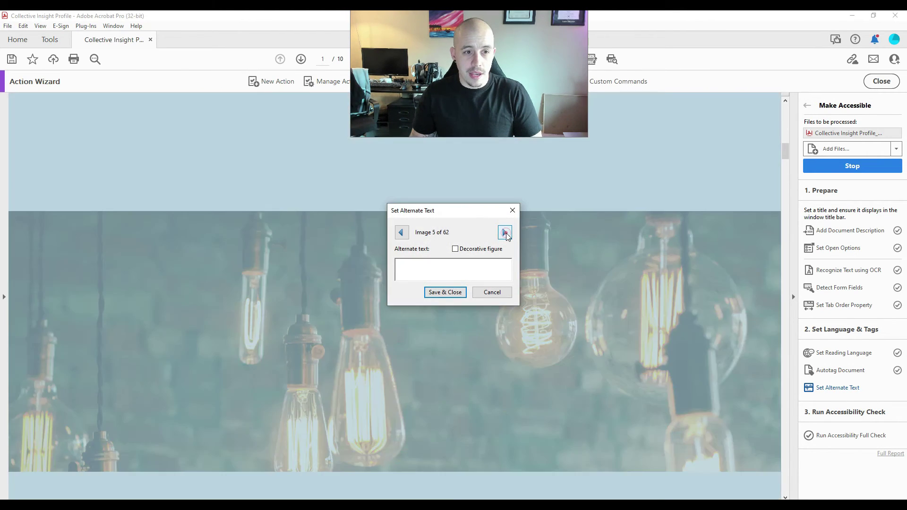
{"action": "left_click", "coordinate": [505, 232]}
{"action": "left_click", "coordinate": [505, 233]}
{"action": "left_click", "coordinate": [504, 232]}
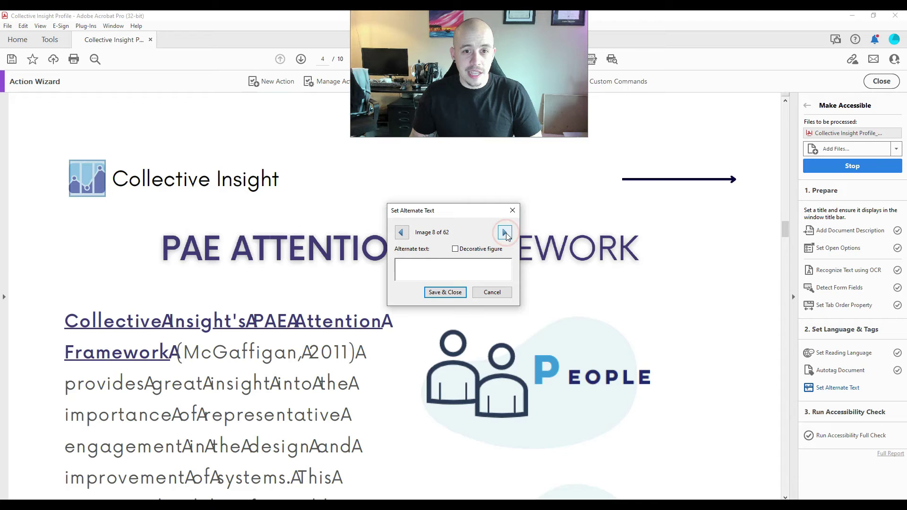
{"action": "left_click", "coordinate": [505, 233]}
{"action": "left_click", "coordinate": [505, 232]}
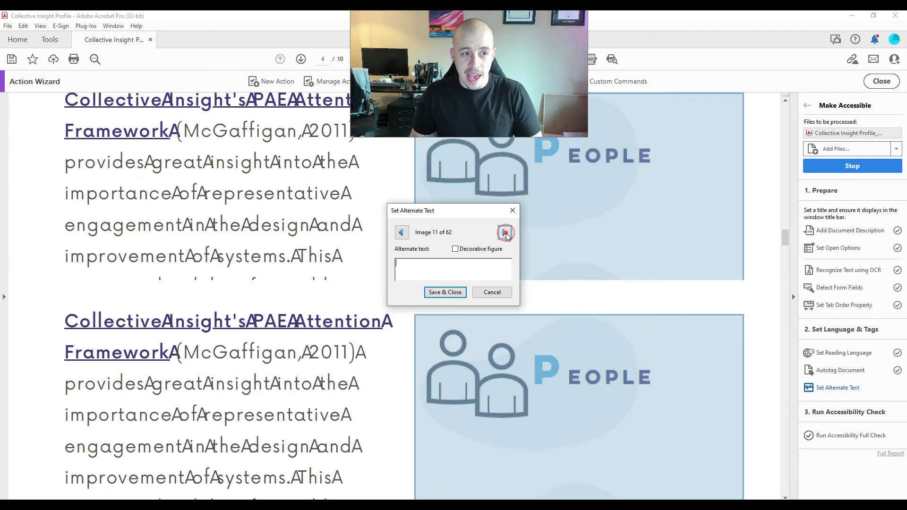
{"action": "left_click", "coordinate": [504, 232]}
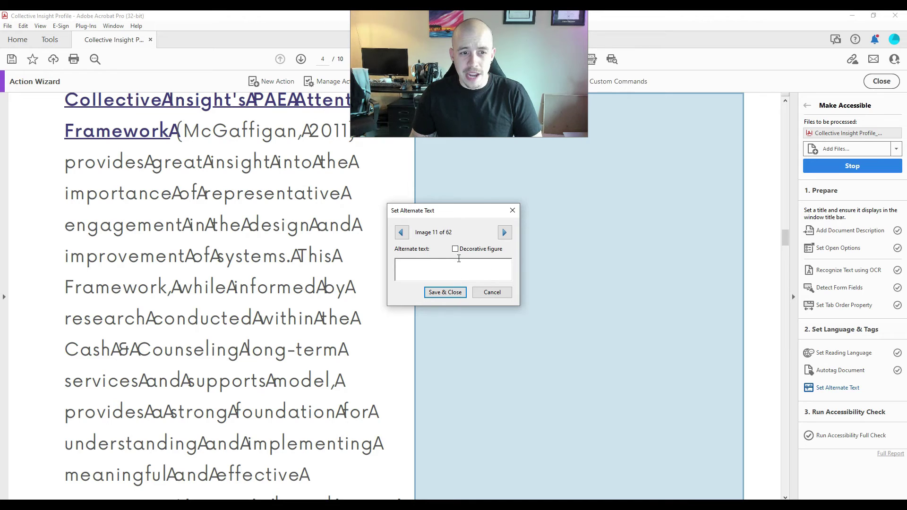
{"action": "left_click", "coordinate": [447, 289]}
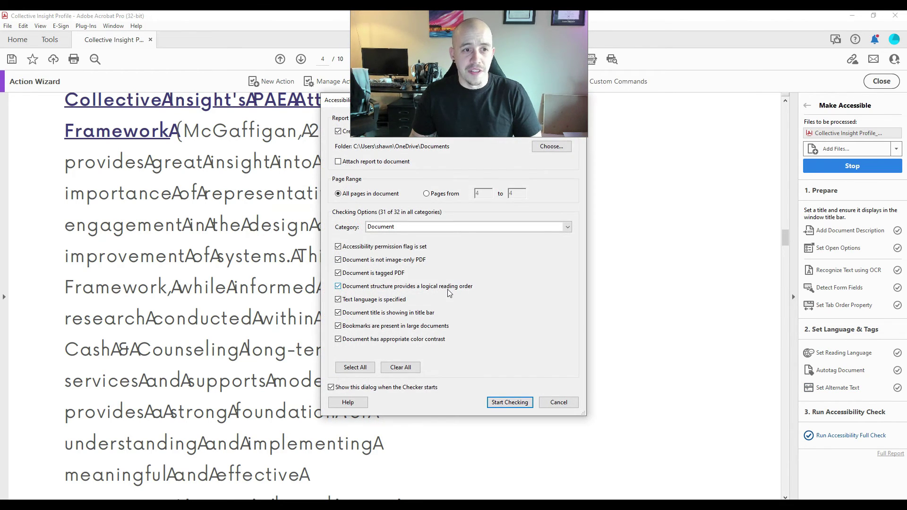
- Run the full check with Create Accessibility Report off, then inspect the garbled framework paragraph's tags
{"action": "left_click", "coordinate": [338, 131]}
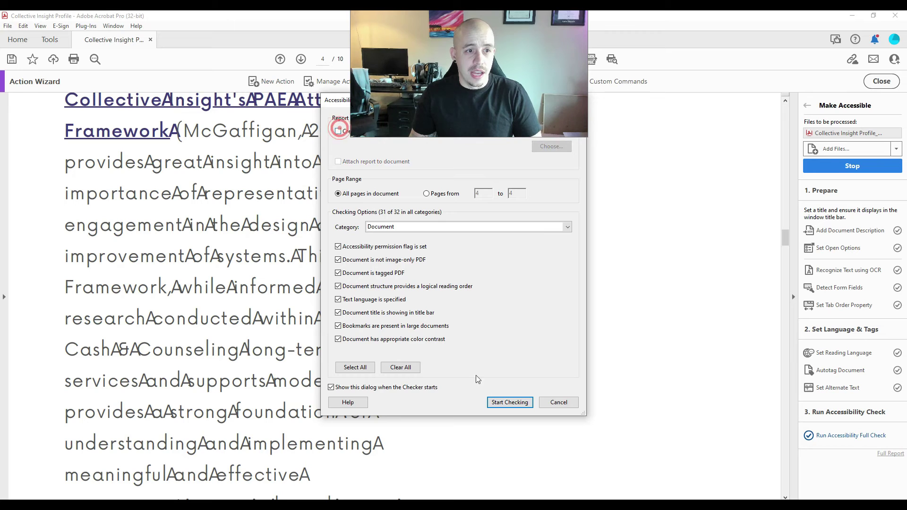
{"action": "left_click", "coordinate": [510, 402]}
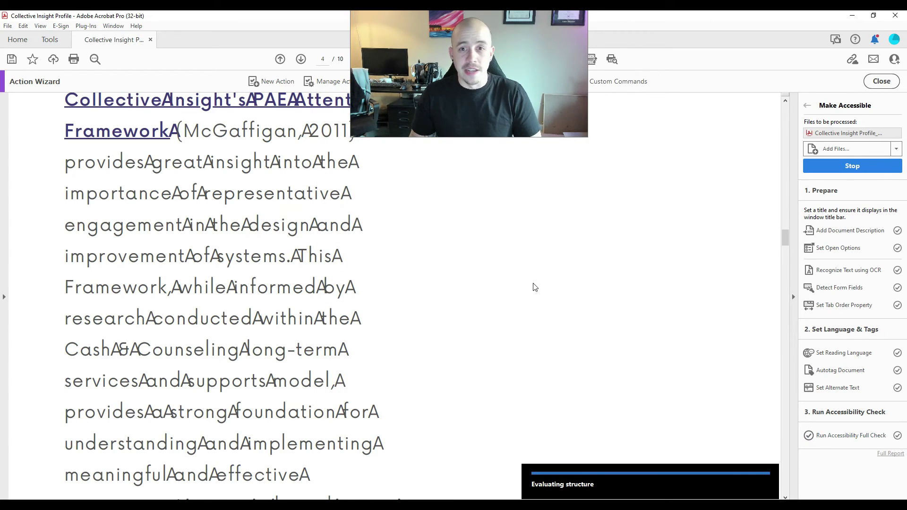
{"action": "scroll", "coordinate": [402, 294], "scroll_direction": "up", "scroll_amount": 4}
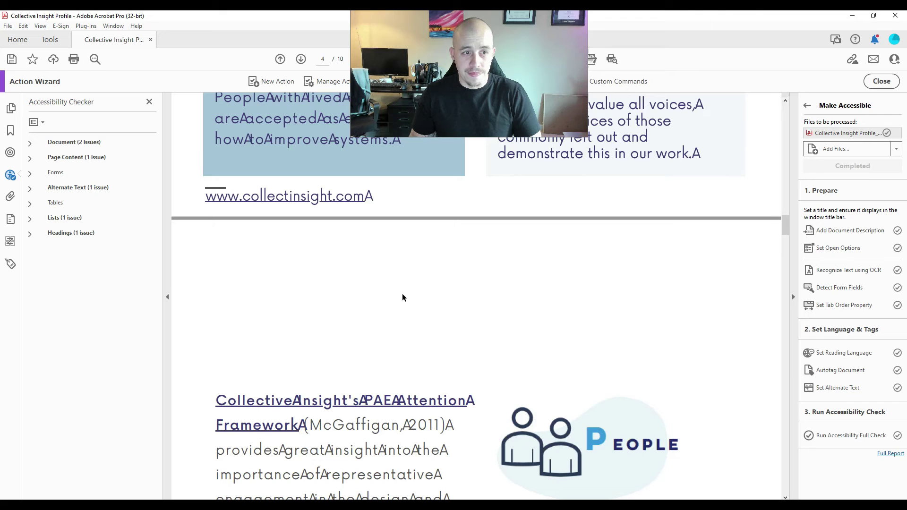
{"action": "scroll", "coordinate": [400, 294], "scroll_direction": "down", "scroll_amount": 2}
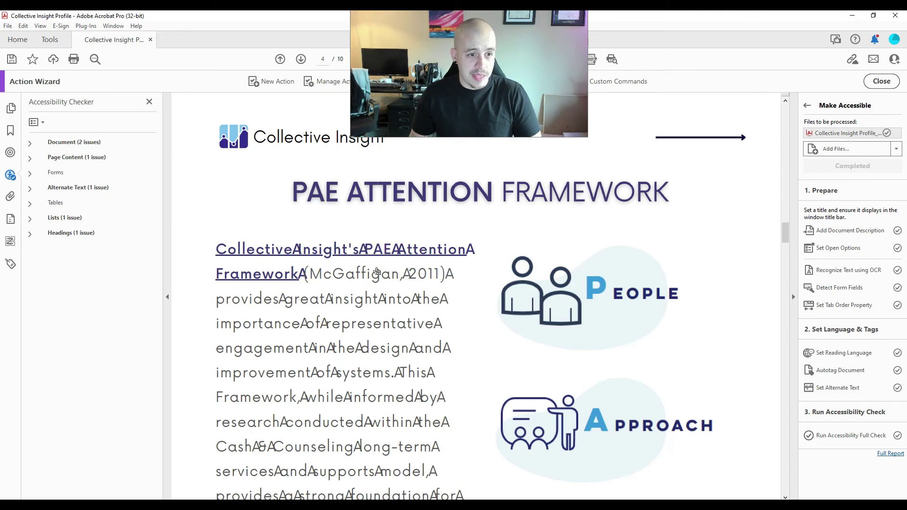
{"action": "left_click_drag", "start_coordinate": [364, 249], "coordinate": [368, 356]}
{"action": "left_click", "coordinate": [367, 357]}
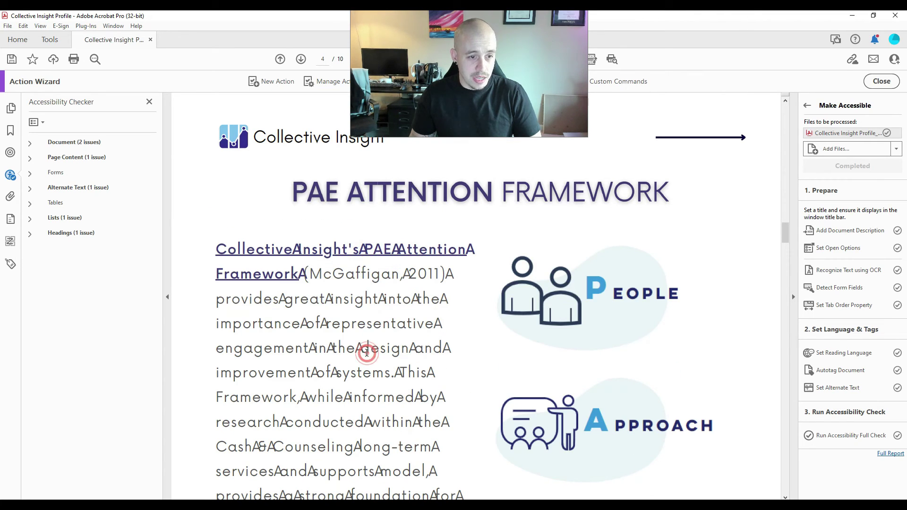
{"action": "left_click", "coordinate": [11, 264]}
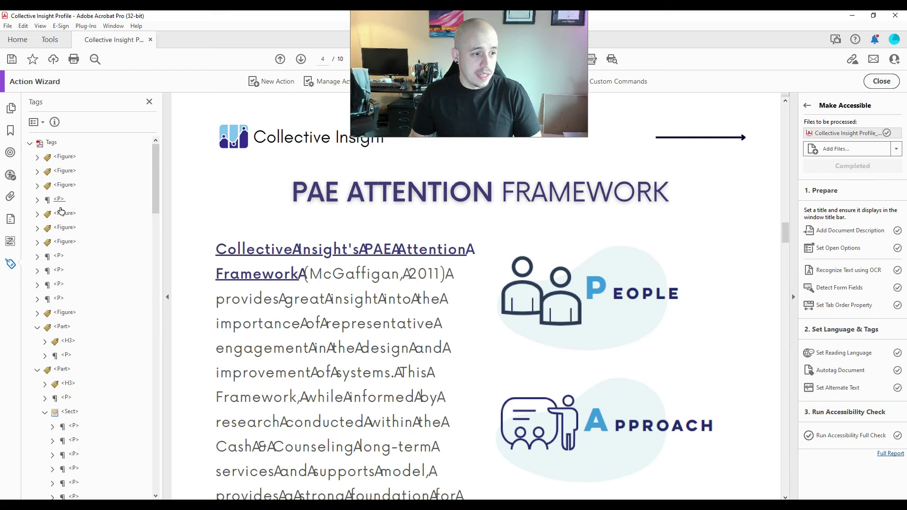
- Jump to the page 9 heading tag and move up through P tags to page 7's 'Successful policies'
{"action": "scroll", "coordinate": [86, 267], "scroll_direction": "down", "scroll_amount": 10}
{"action": "scroll", "coordinate": [87, 273], "scroll_direction": "down", "scroll_amount": 10}
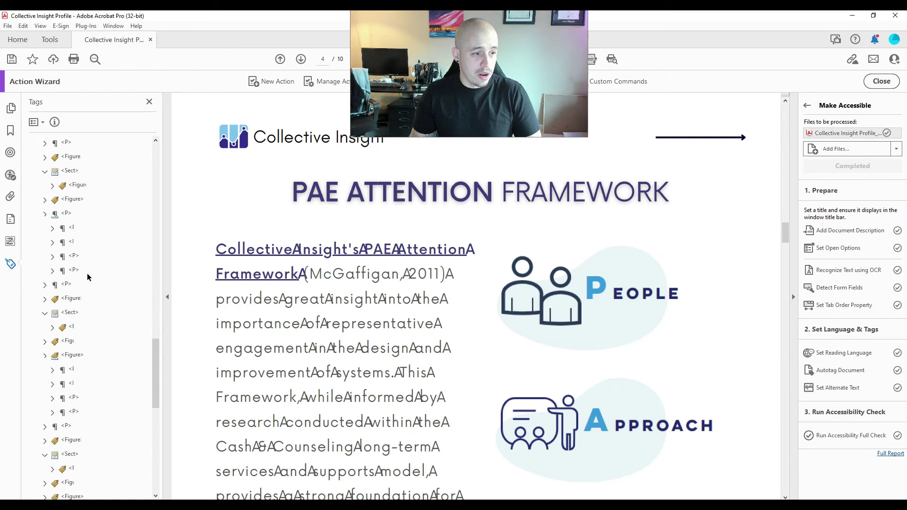
{"action": "left_click", "coordinate": [70, 242]}
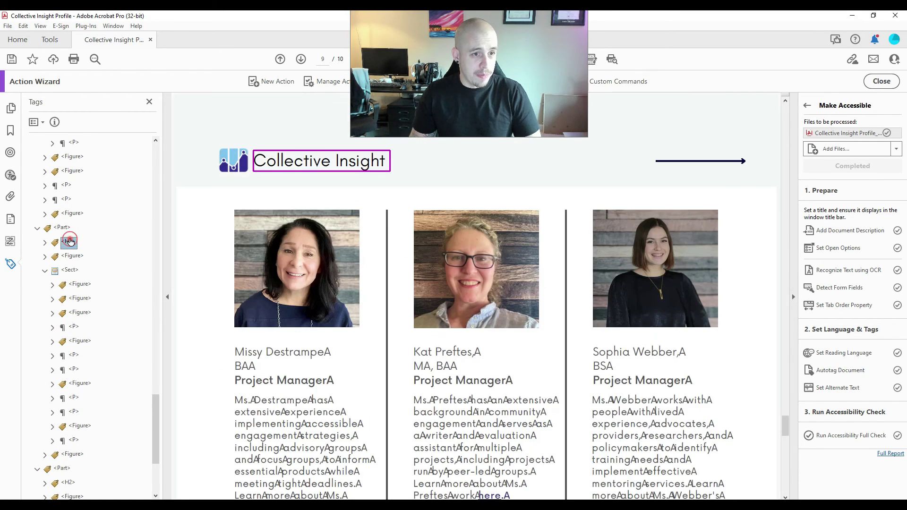
{"action": "key", "text": "Up"}
{"action": "key", "text": "Up"}
{"action": "key", "text": "Up"}
{"action": "key", "text": "Up"}
{"action": "key", "text": "Up"}
{"action": "key", "text": "Up"}
{"action": "key", "text": "Up"}
{"action": "key", "text": "Up"}
{"action": "key", "text": "Up"}
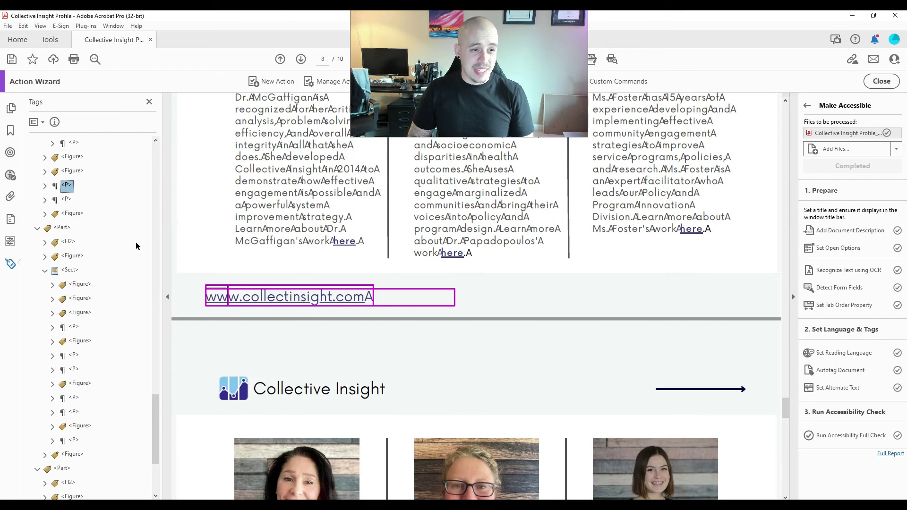
{"action": "key", "text": "shift+Up"}
{"action": "key", "text": "shift+Up"}
{"action": "key", "text": "shift+Up"}
{"action": "key", "text": "shift+Up"}
{"action": "key", "text": "shift+Up"}
{"action": "key", "text": "shift+Up"}
{"action": "key", "text": "shift+Up"}
{"action": "key", "text": "shift+Up"}
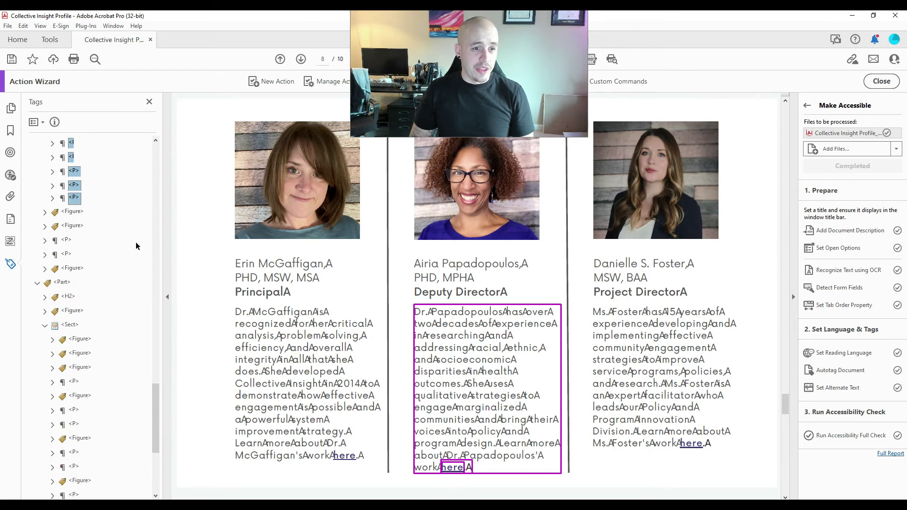
{"action": "key", "text": "shift+Up"}
{"action": "key", "text": "shift+Up"}
{"action": "key", "text": "shift+Up"}
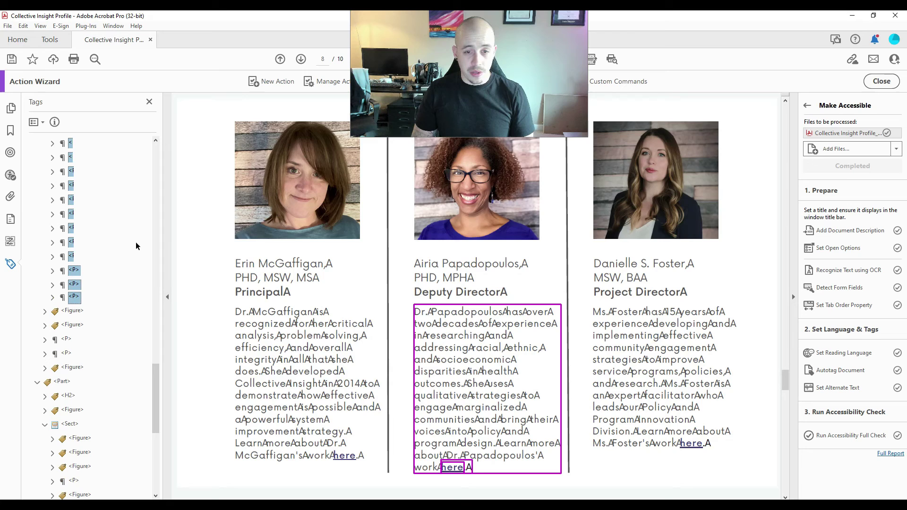
{"action": "key", "text": "Up"}
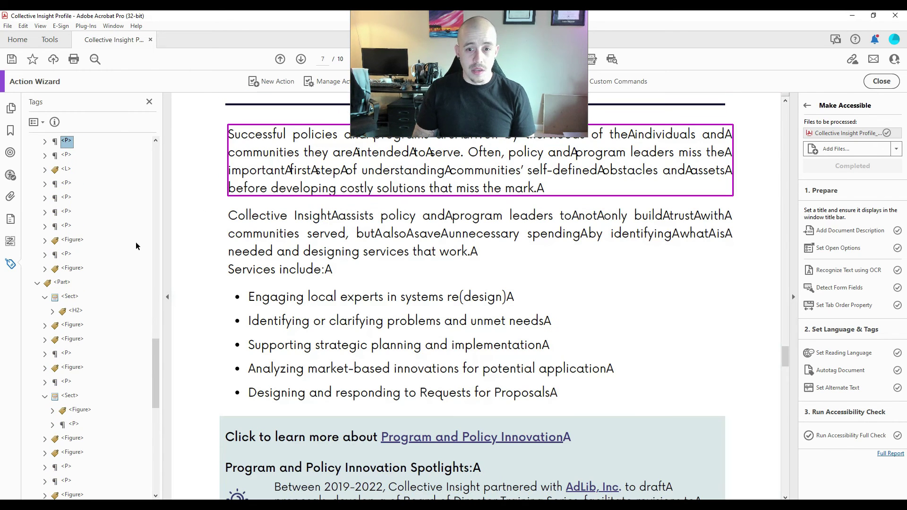